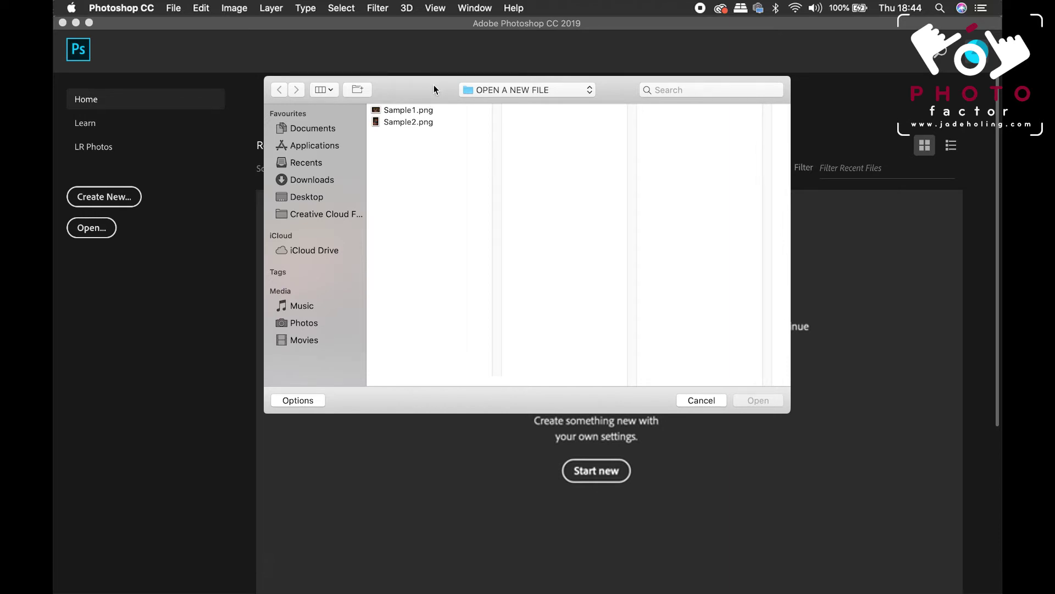
Open Sample1.png and Sample2.png together from the OPEN A NEW FILE folder on the Desktop.
left_click(510, 90)
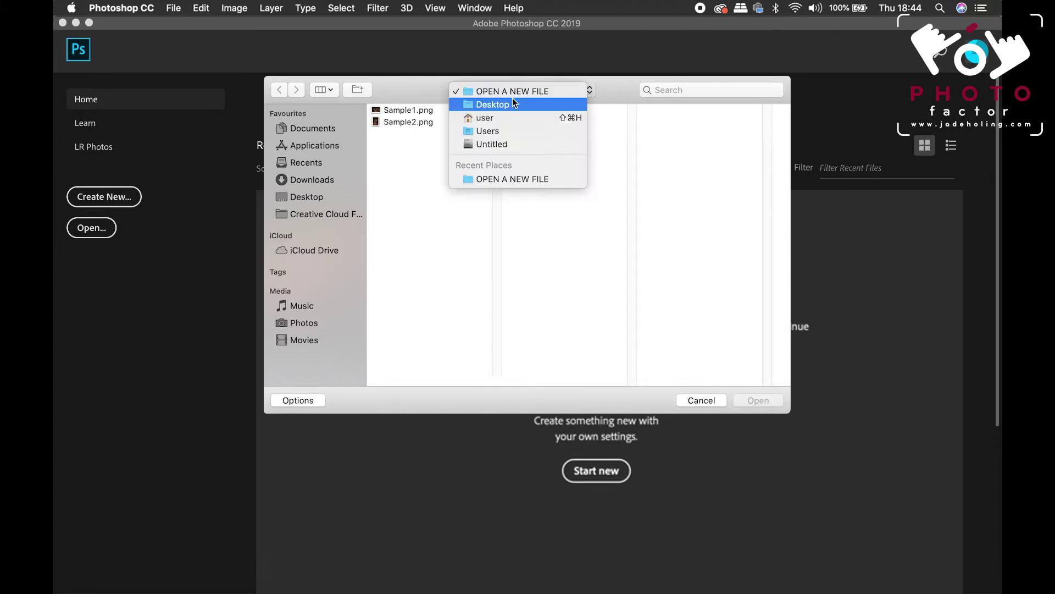
left_click(514, 104)
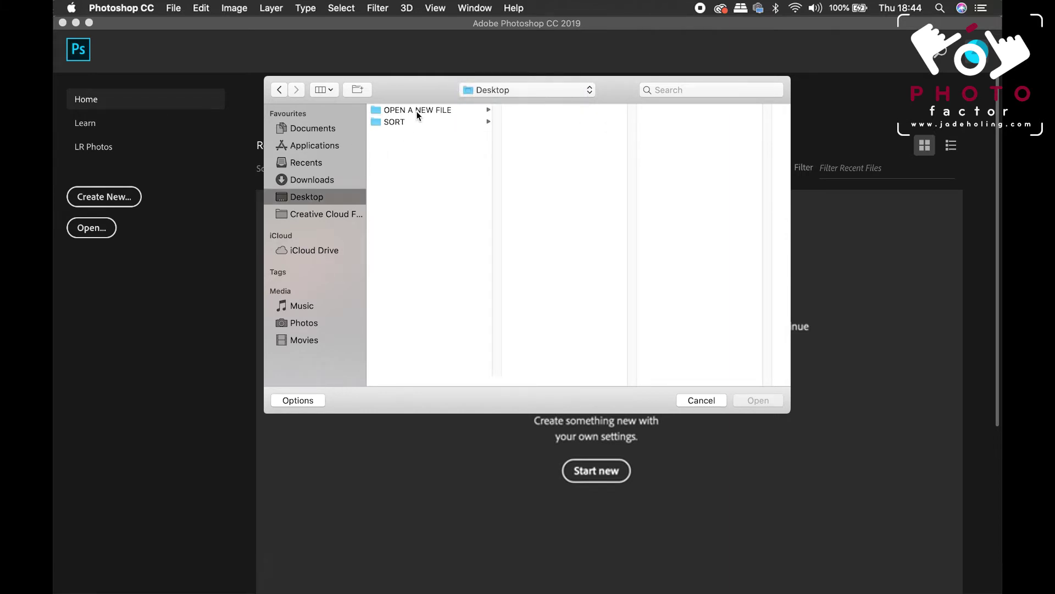
left_click(417, 111)
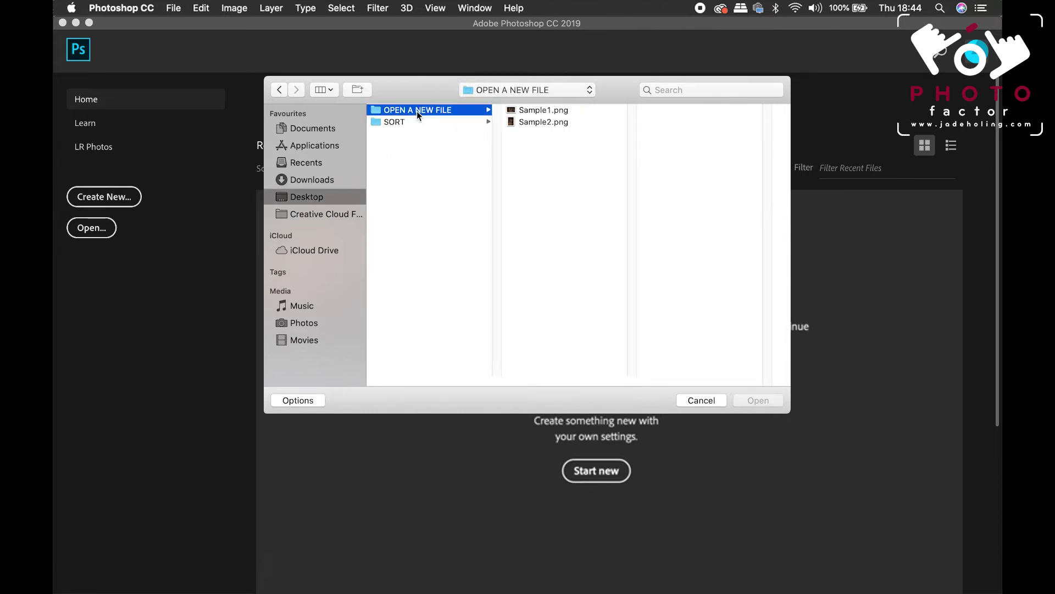
left_click(565, 111)
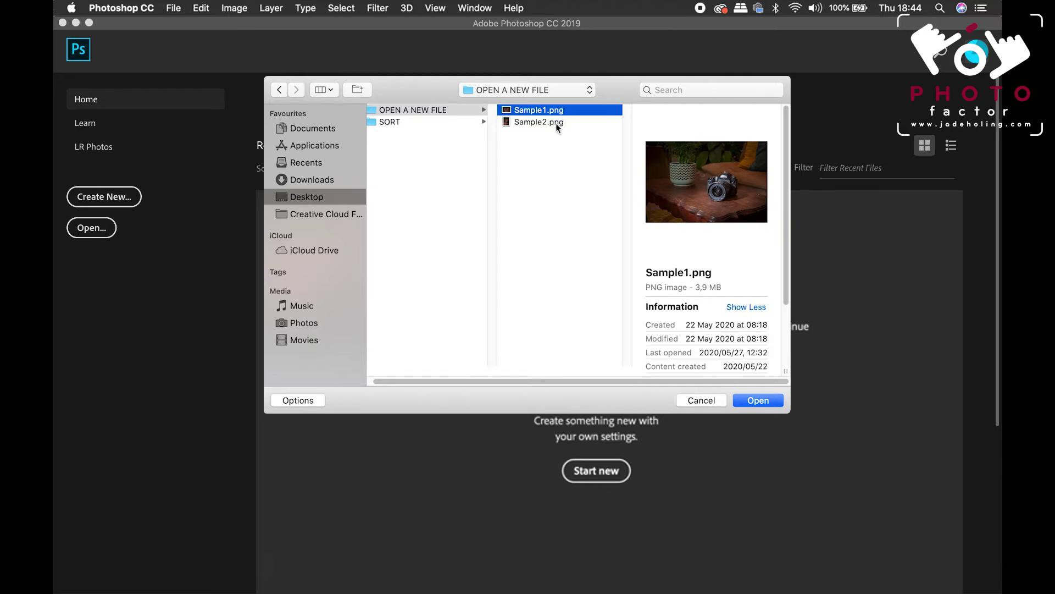
left_click(554, 123, "shift")
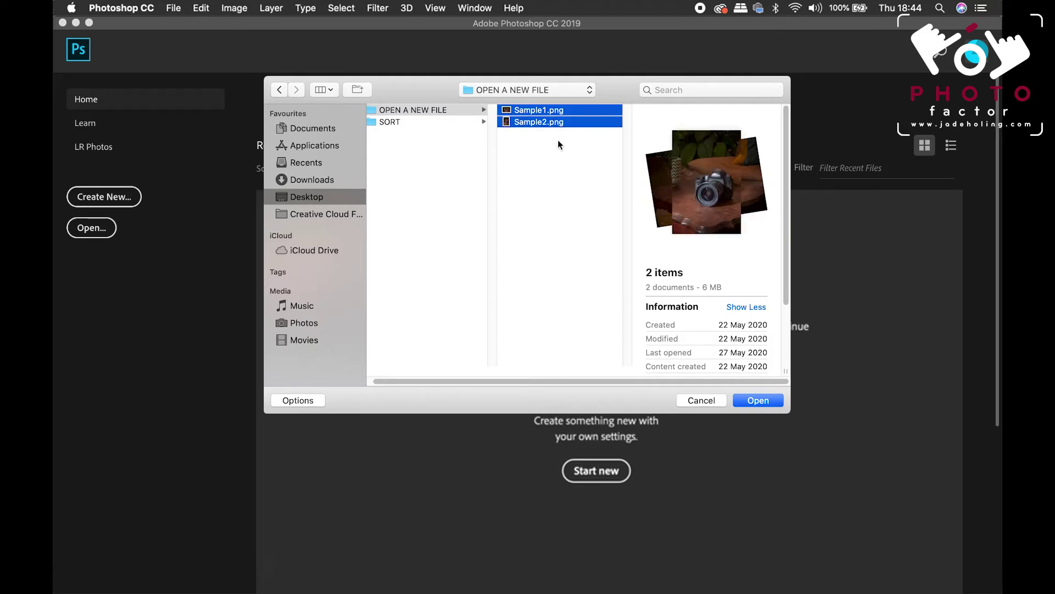
left_click(751, 401)
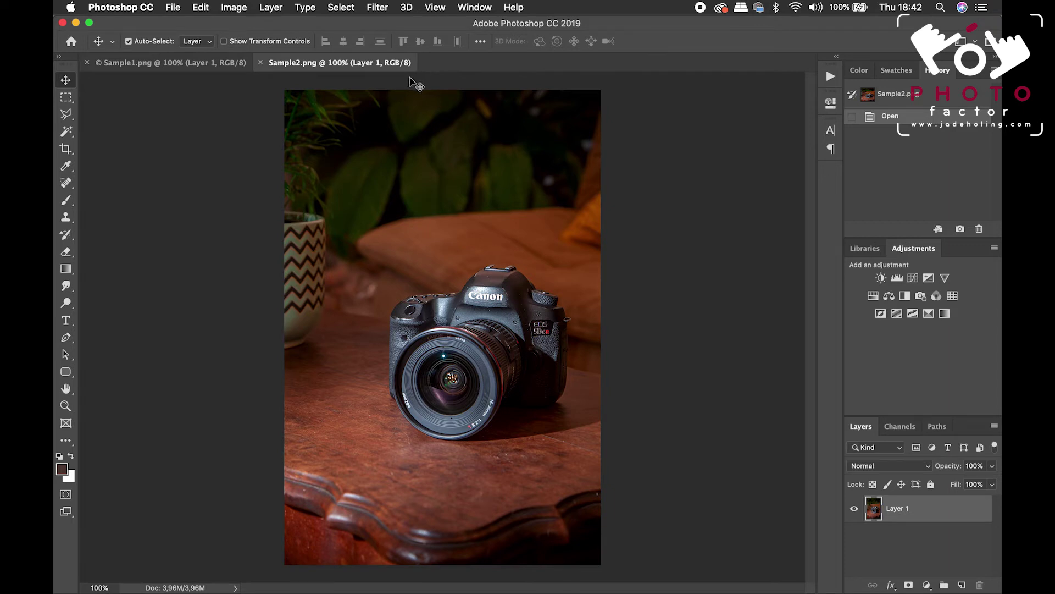
Bring the Sample1.png image to the front and close both open sample images.
left_click(176, 66)
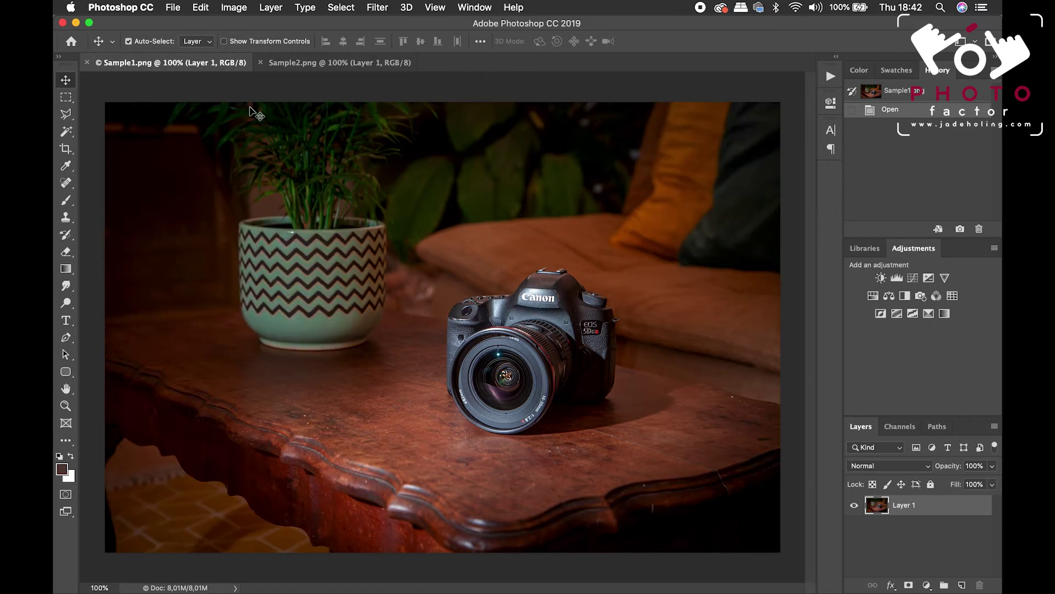
left_click(87, 62)
left_click(87, 63)
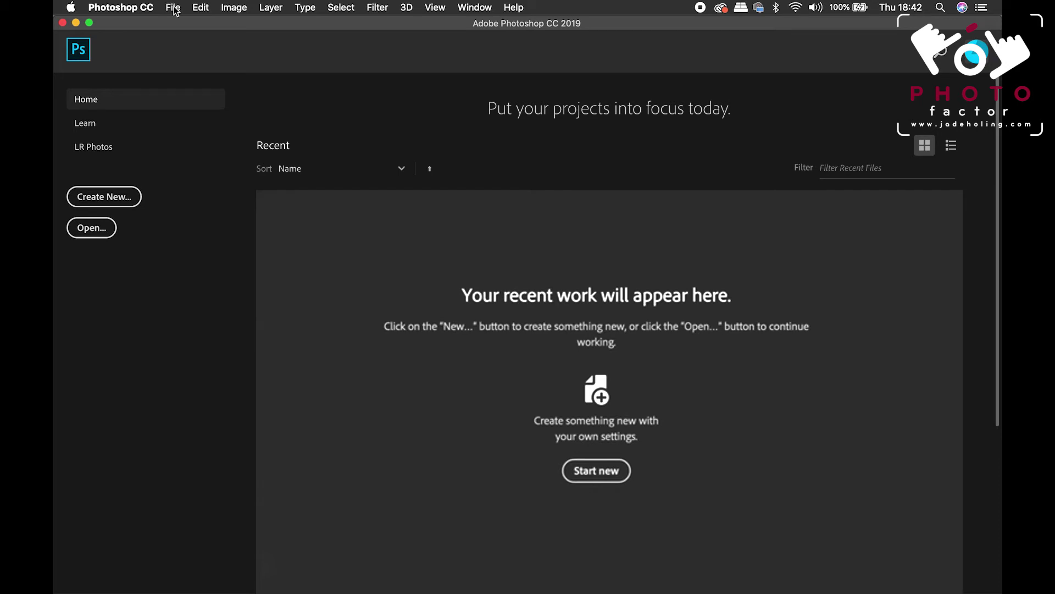
Reopen Sample1.png and Sample2.png together from the OPEN A NEW FILE folder and close both images one by one.
left_click(173, 7)
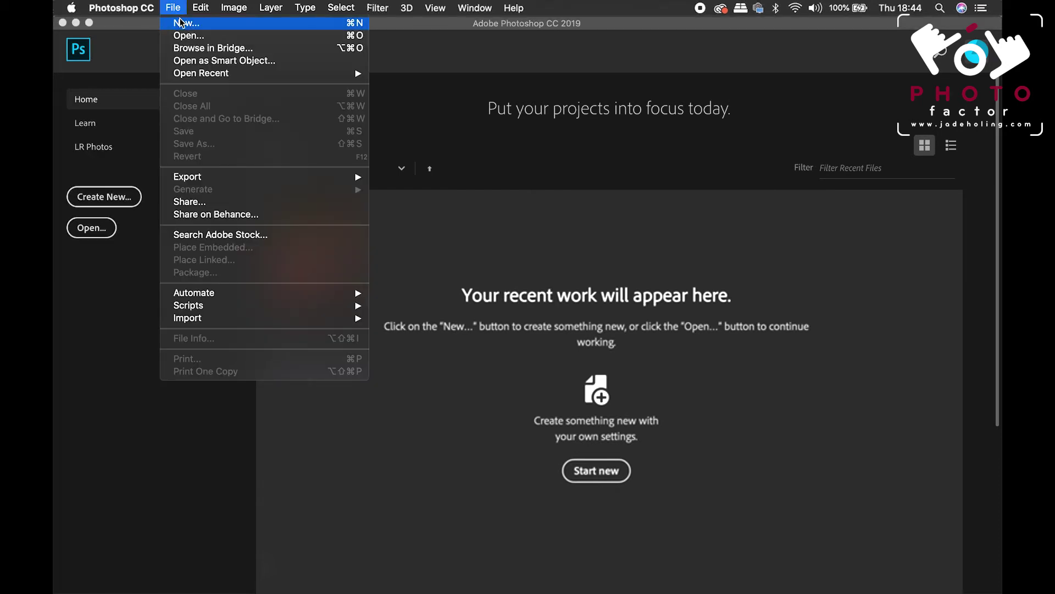
left_click(190, 35)
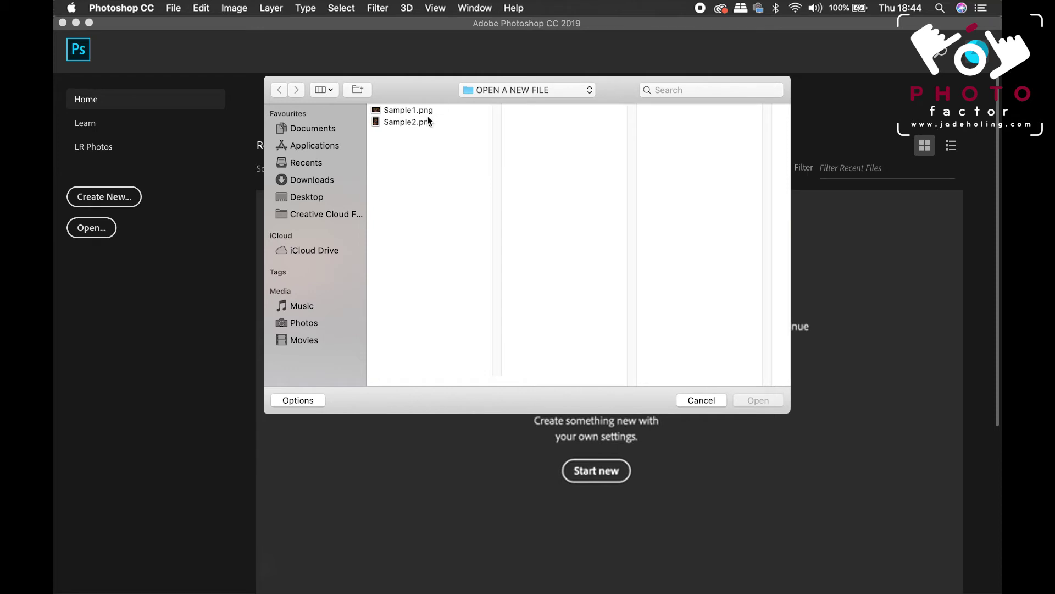
left_click(407, 110)
left_click(415, 122, "shift")
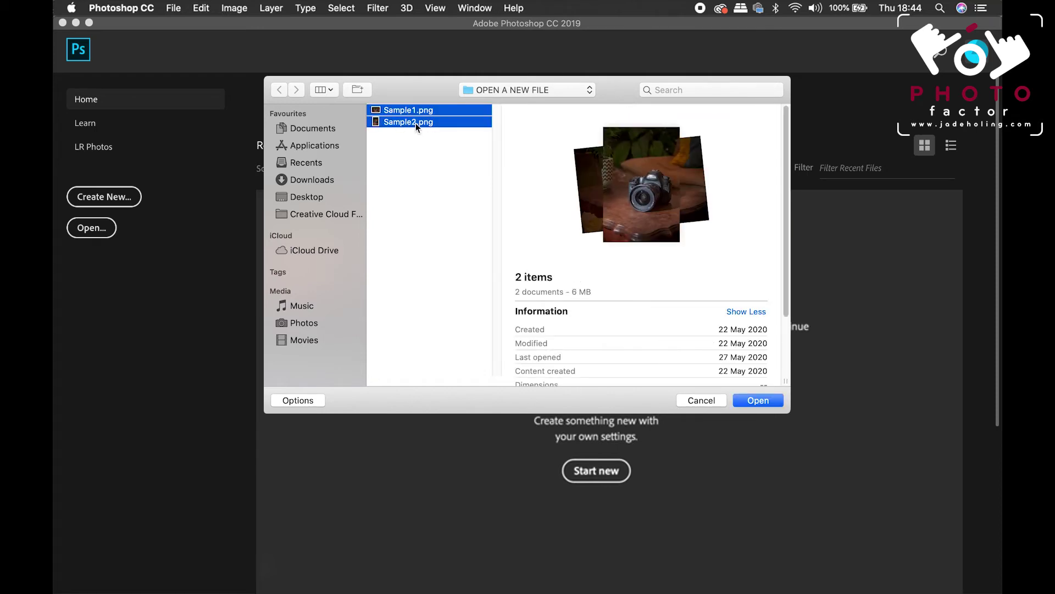
left_click(764, 403)
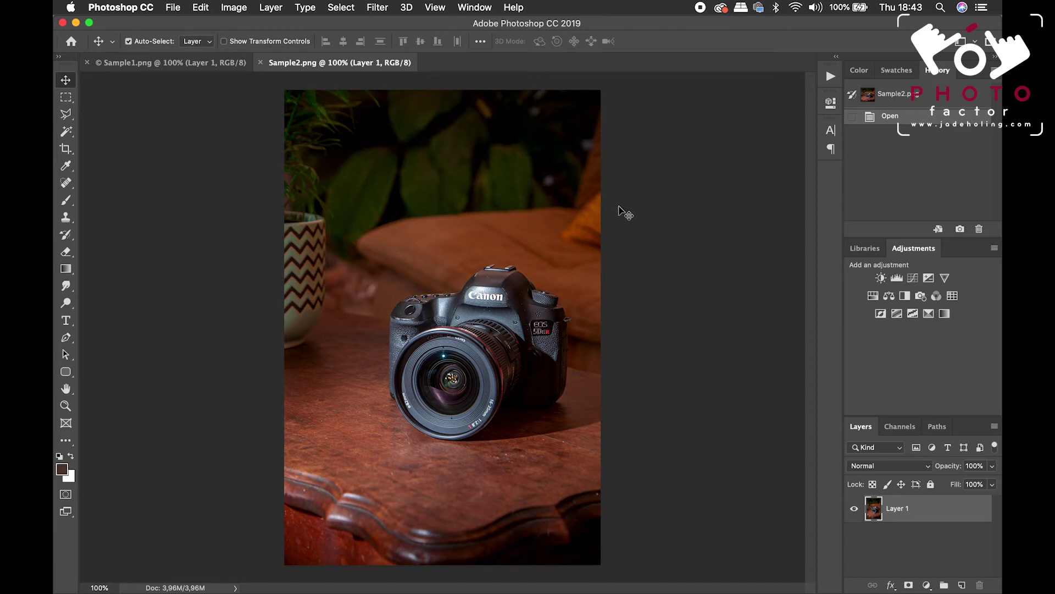
left_click(261, 62)
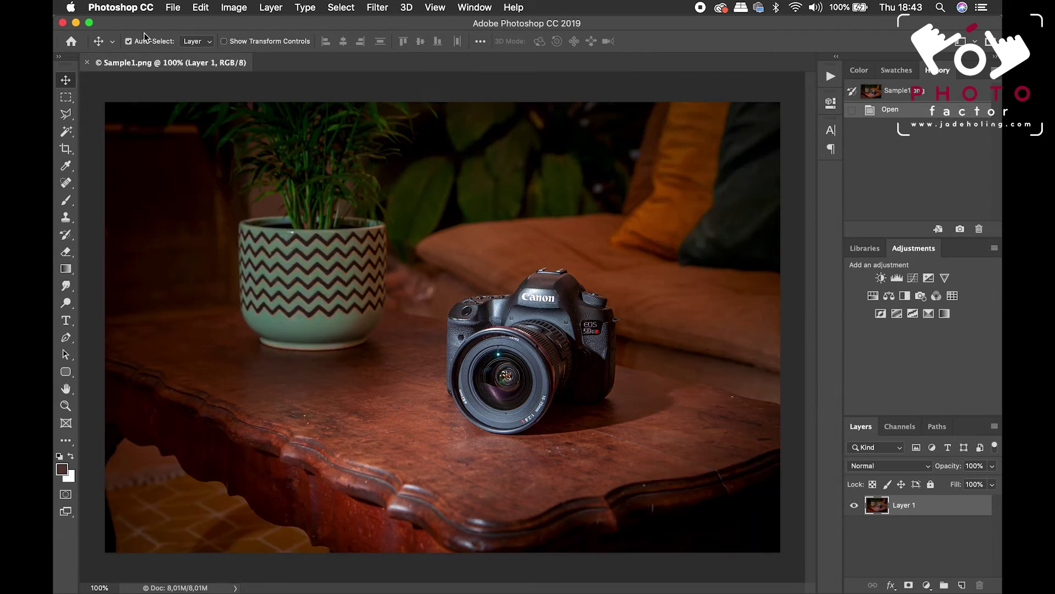
left_click(86, 62)
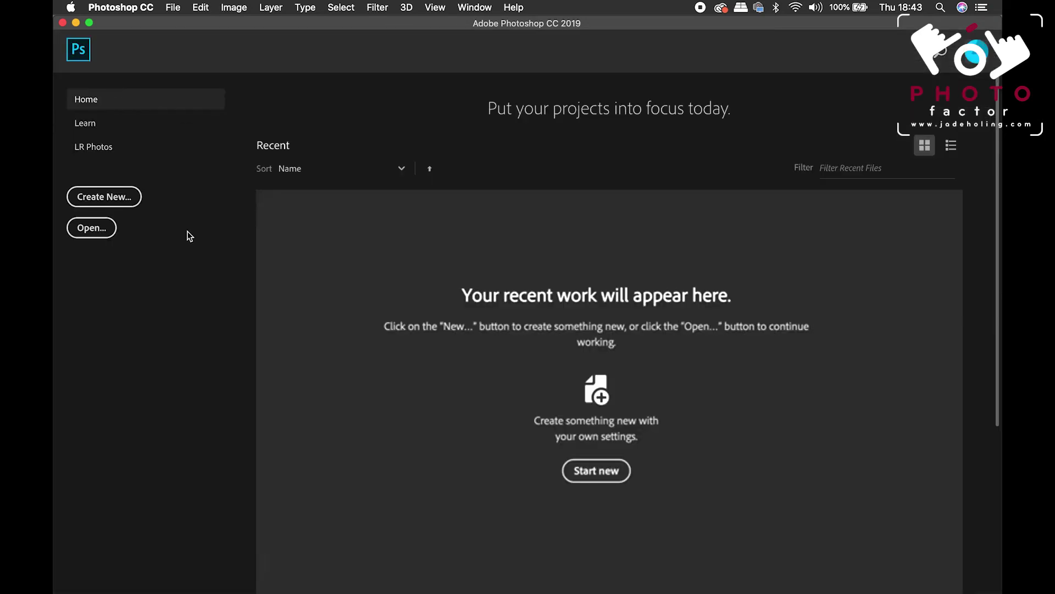
Start a new document and choose the Landscape, 4 x 6 photo preset after trying the other landscape sizes.
left_click(121, 203)
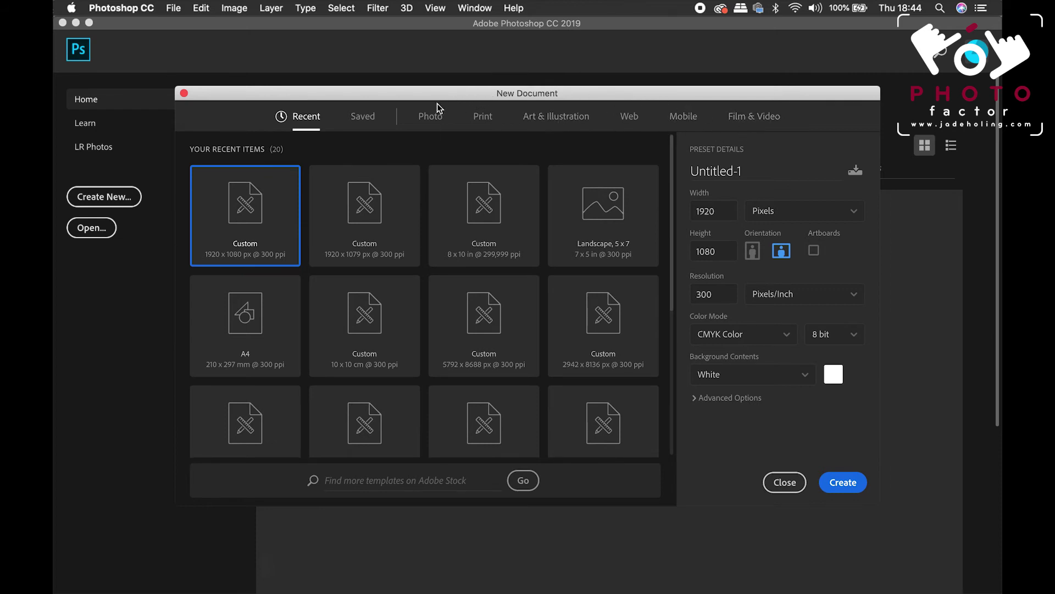
left_click(438, 120)
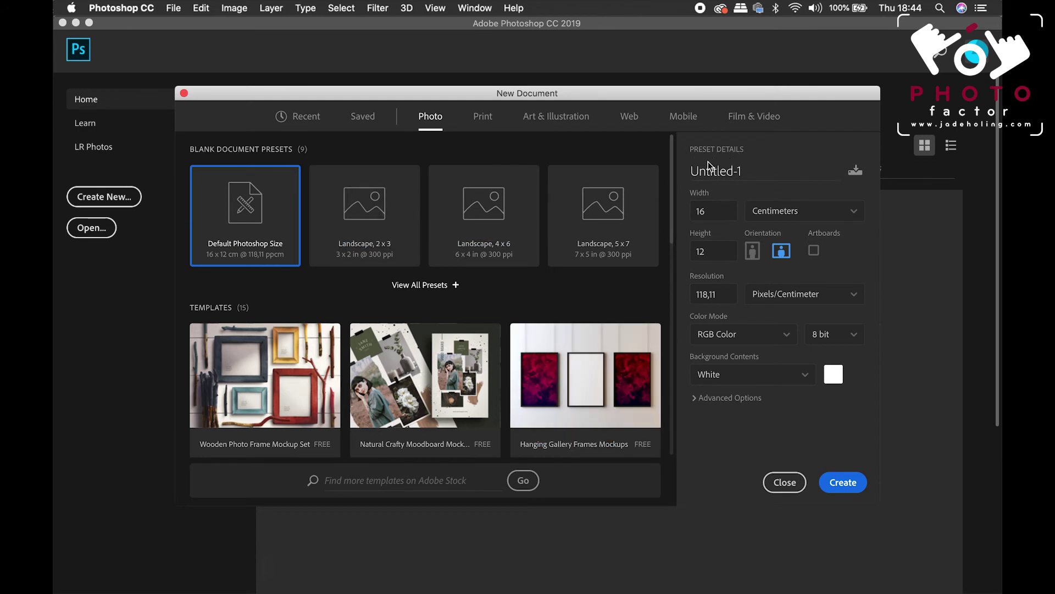
left_click(360, 207)
left_click(464, 207)
left_click(605, 211)
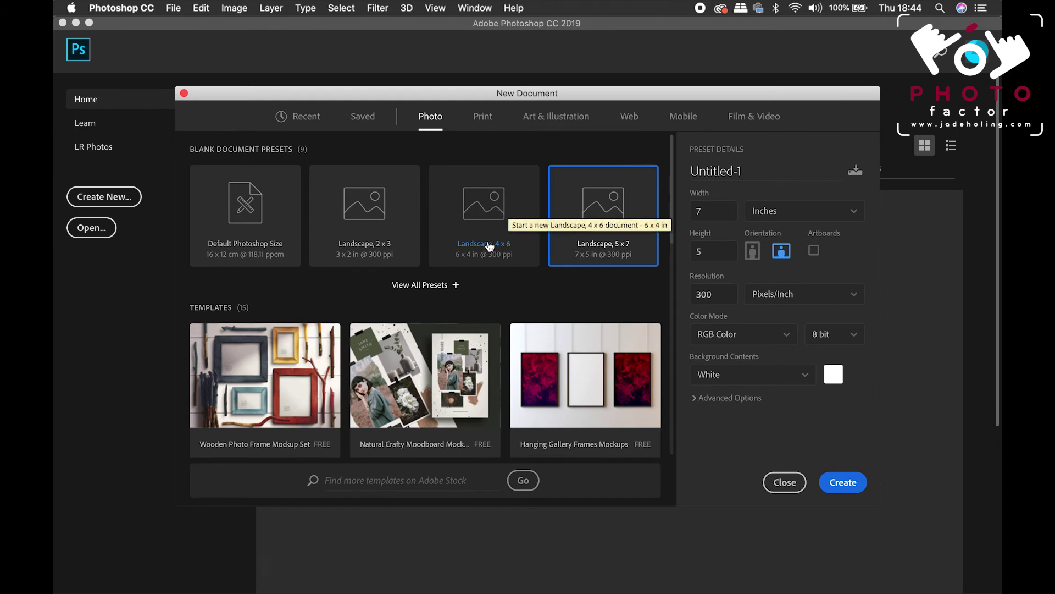
left_click(474, 199)
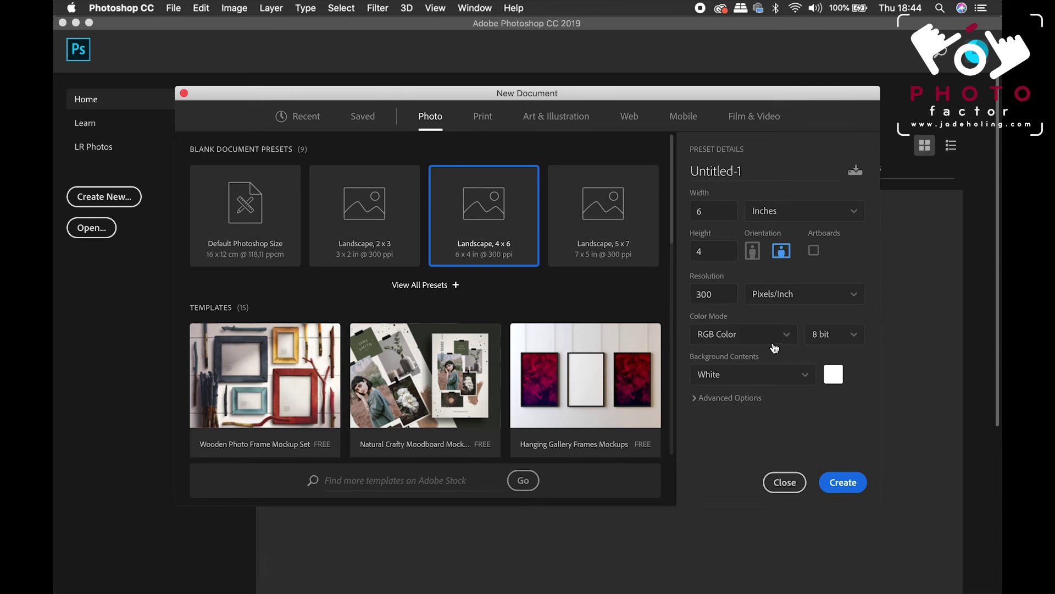
Try Black as the new document's background contents and set it back to White.
left_click(807, 377)
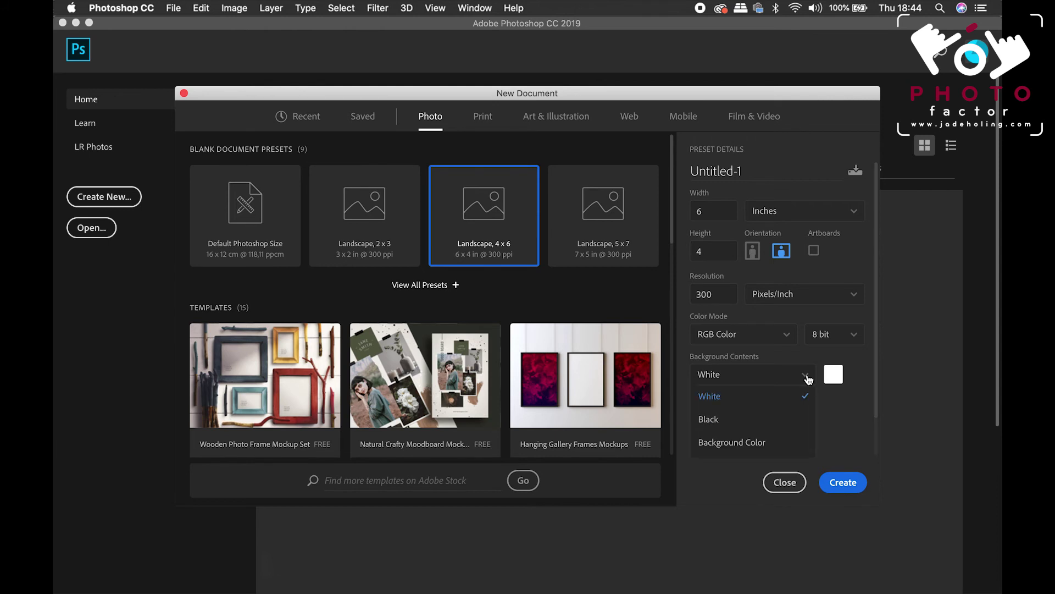
left_click(783, 428)
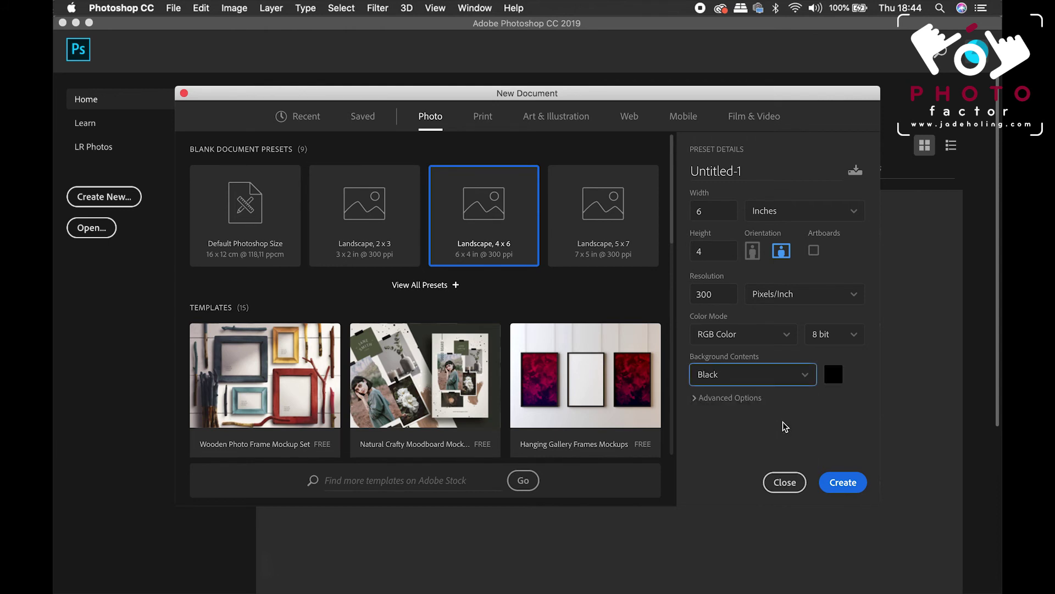
left_click(807, 379)
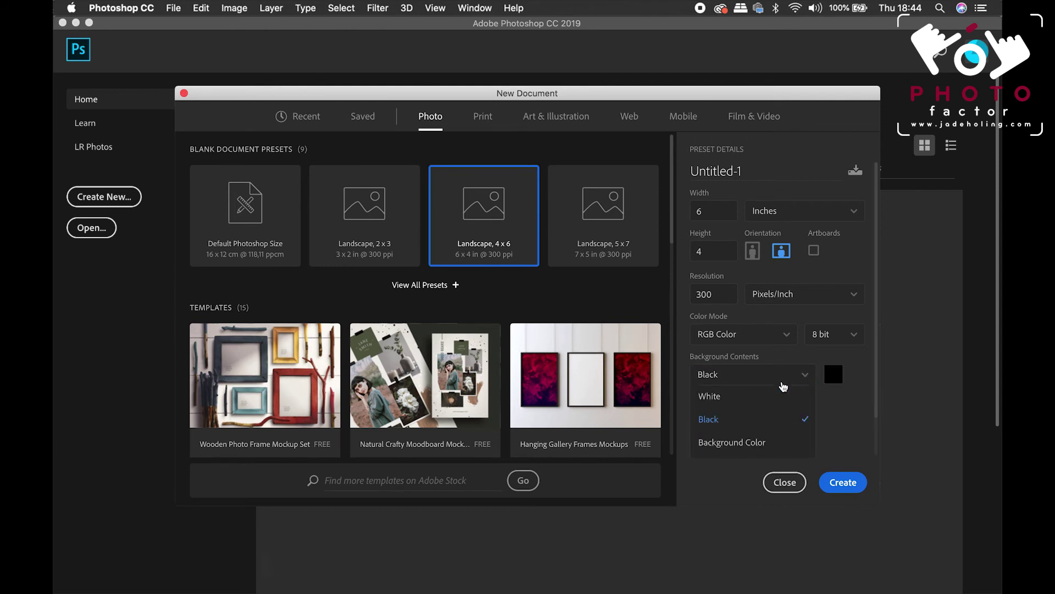
left_click(773, 401)
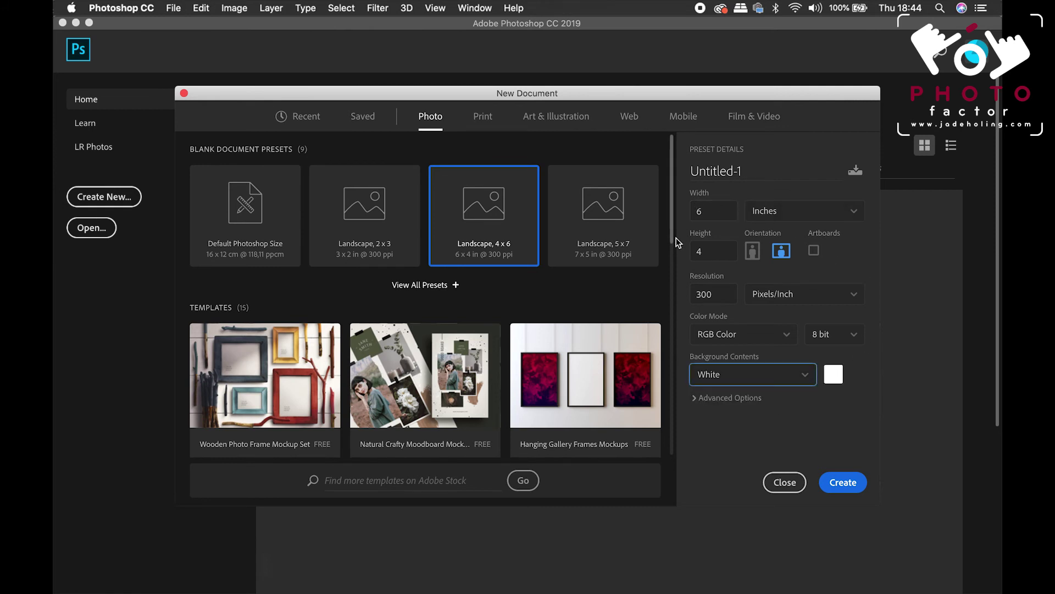
Set the new document's width to 10 inches and create the document.
left_click(721, 209)
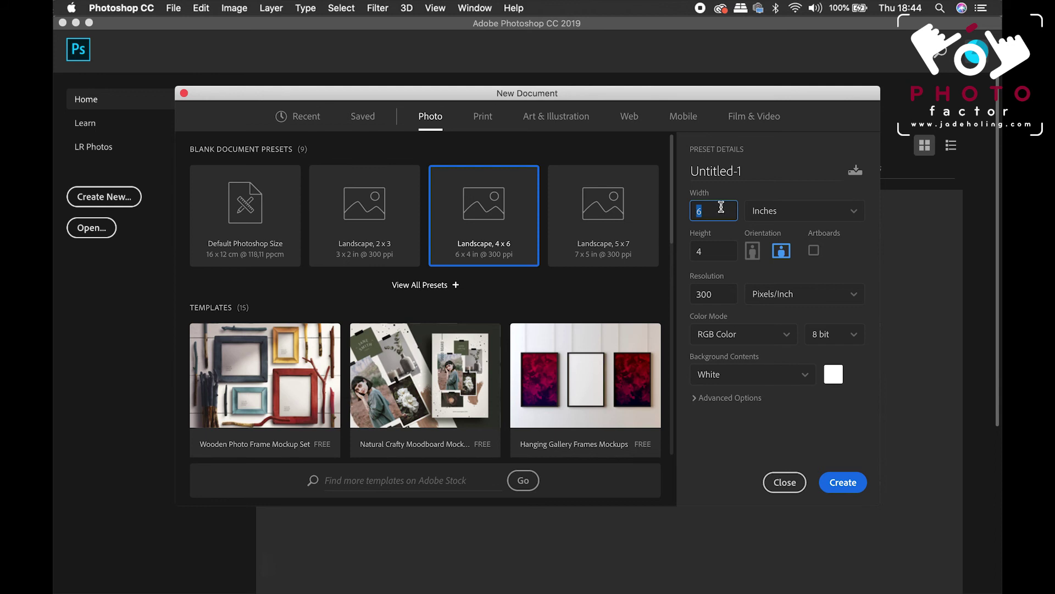
type("10")
left_click(854, 213)
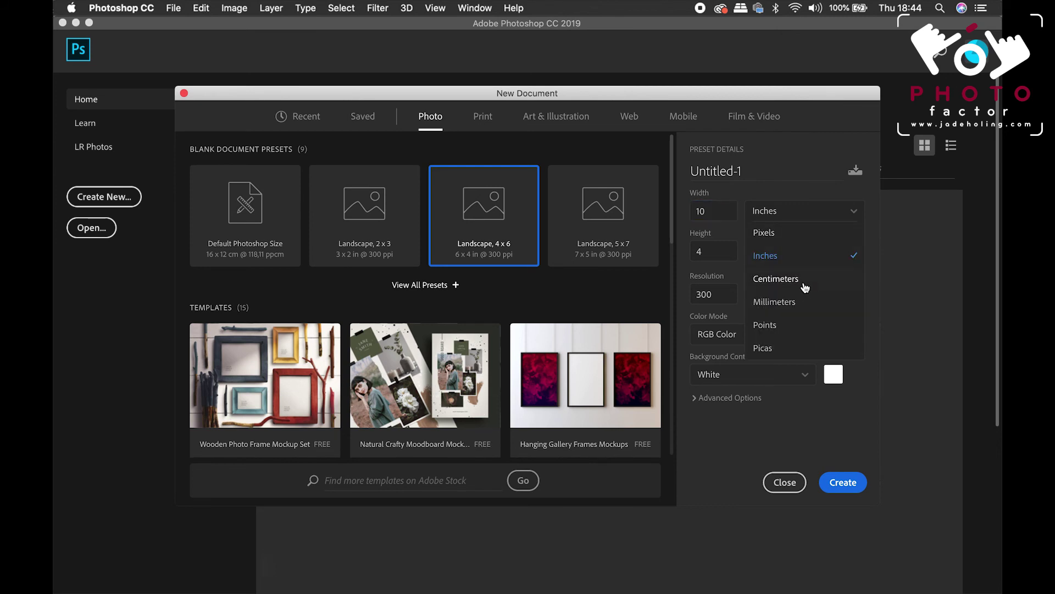
left_click(789, 441)
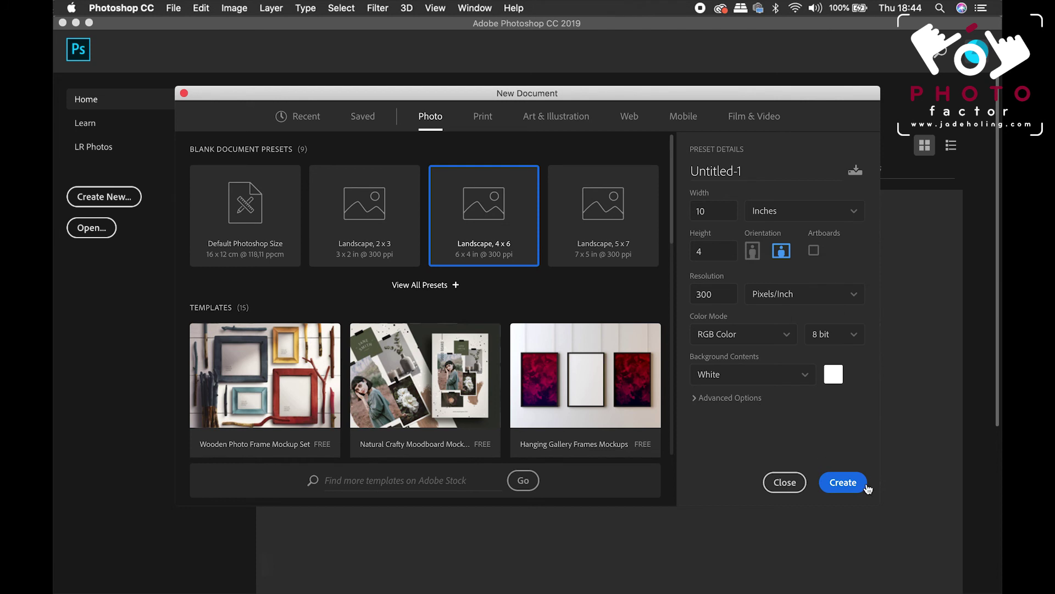
left_click(845, 482)
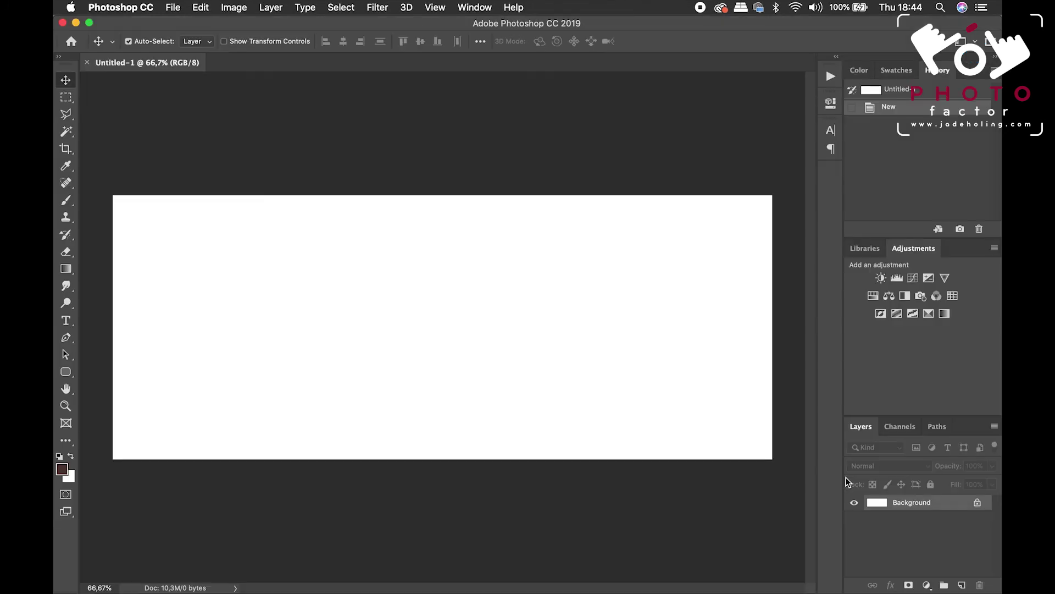